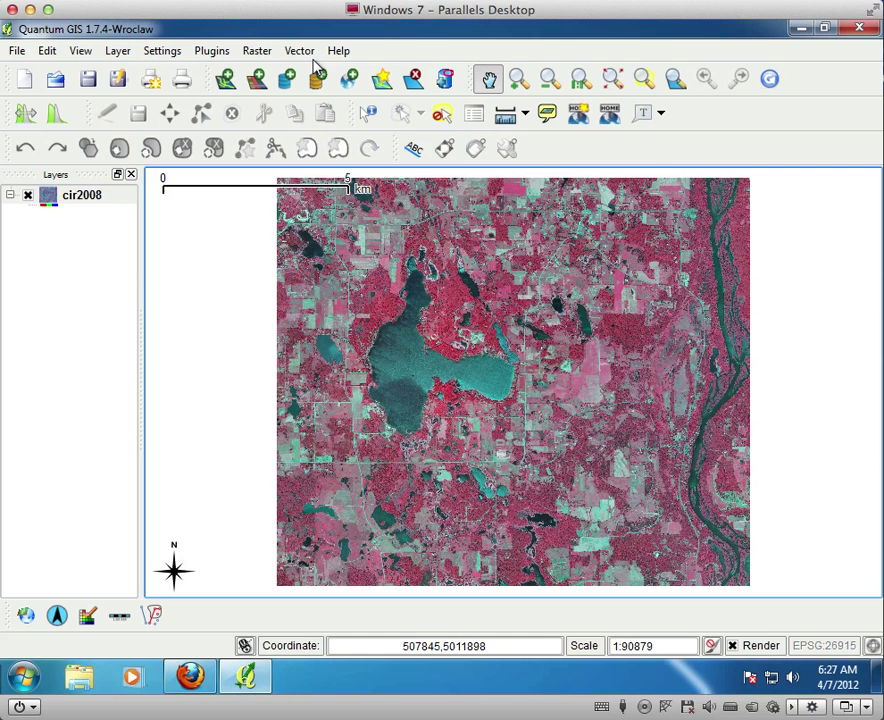
- Remove the cir2008 layer, re-add the cir2008 photo and assign NAD83 / UTM zone 15N
{"action": "right_click", "coordinate": [89, 203]}
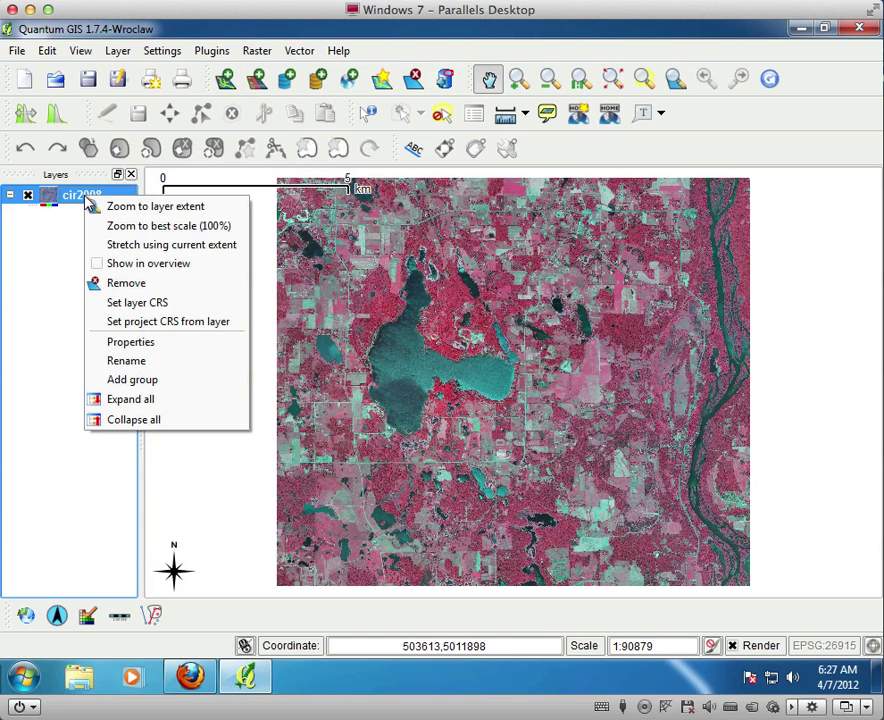
{"action": "left_click", "coordinate": [90, 283]}
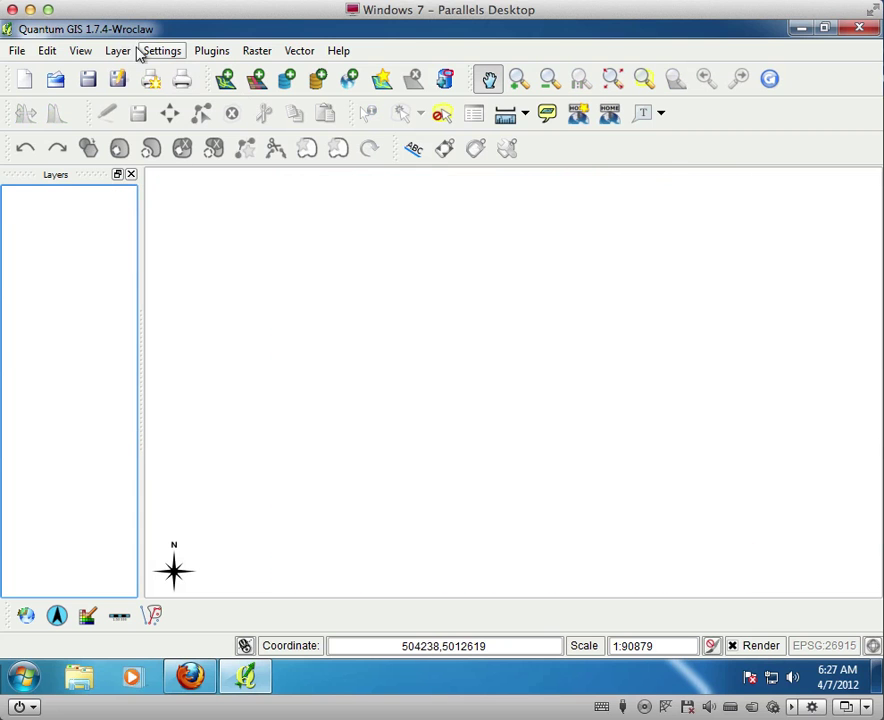
{"action": "left_click", "coordinate": [256, 78]}
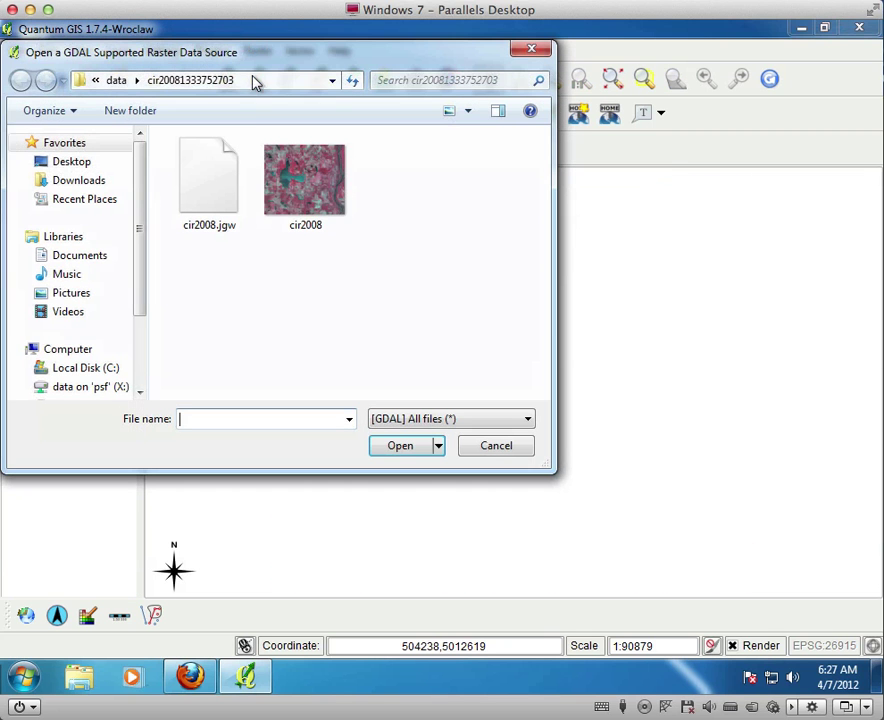
{"action": "left_click", "coordinate": [306, 190]}
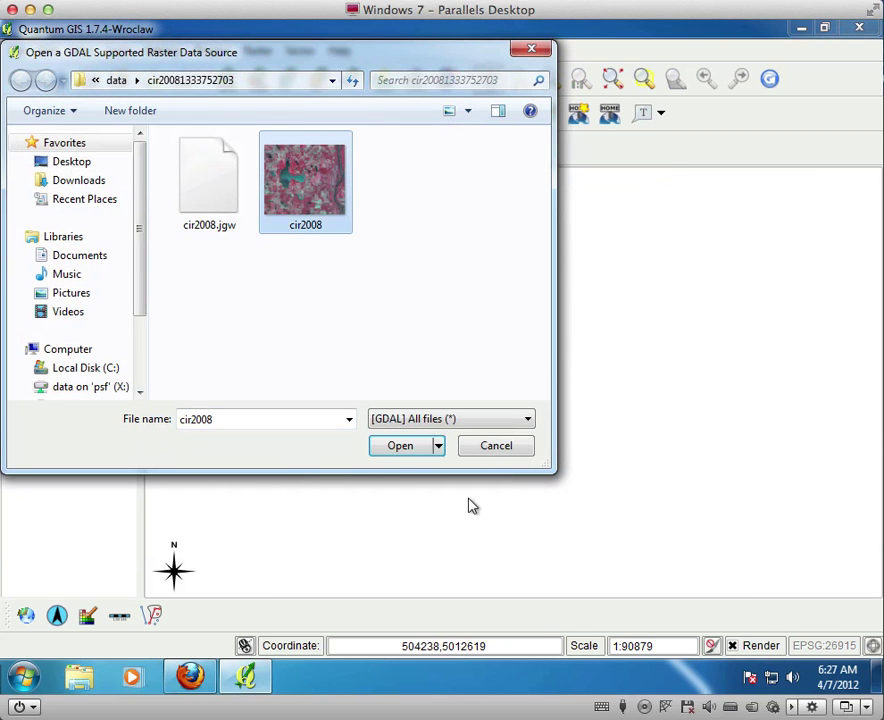
{"action": "left_click", "coordinate": [399, 446]}
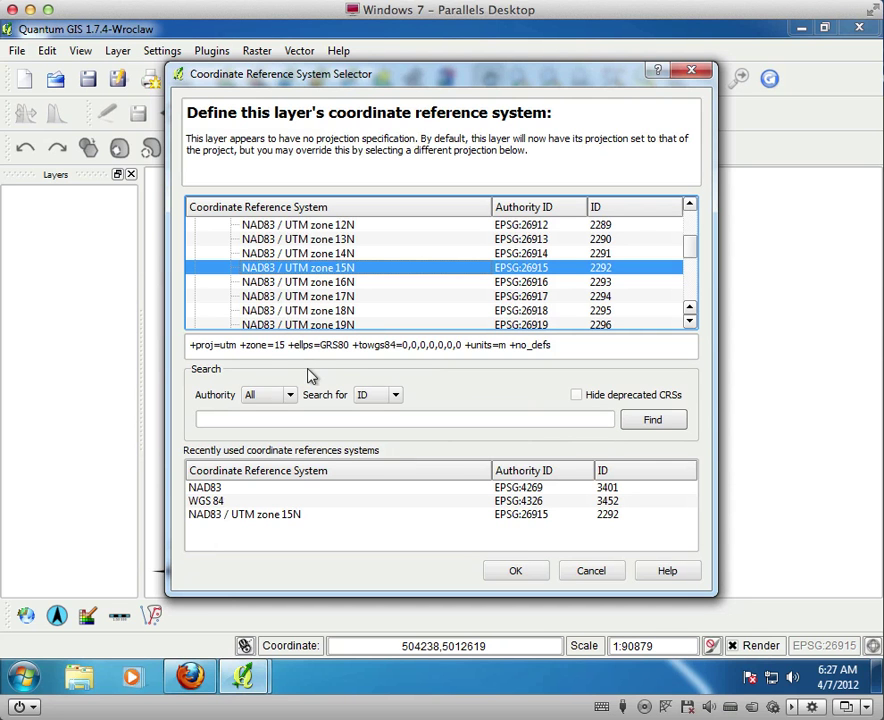
{"action": "left_click", "coordinate": [268, 516]}
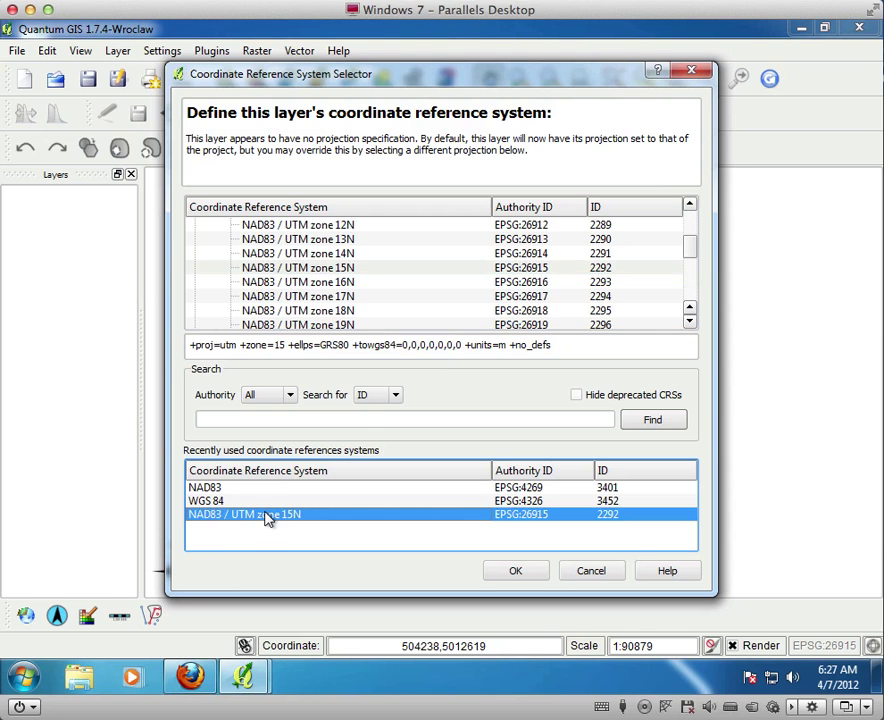
- Confirm the EPSG:26915 coordinate system and zoom in twice onto the dark pond at 1:5500
{"action": "left_click", "coordinate": [516, 571]}
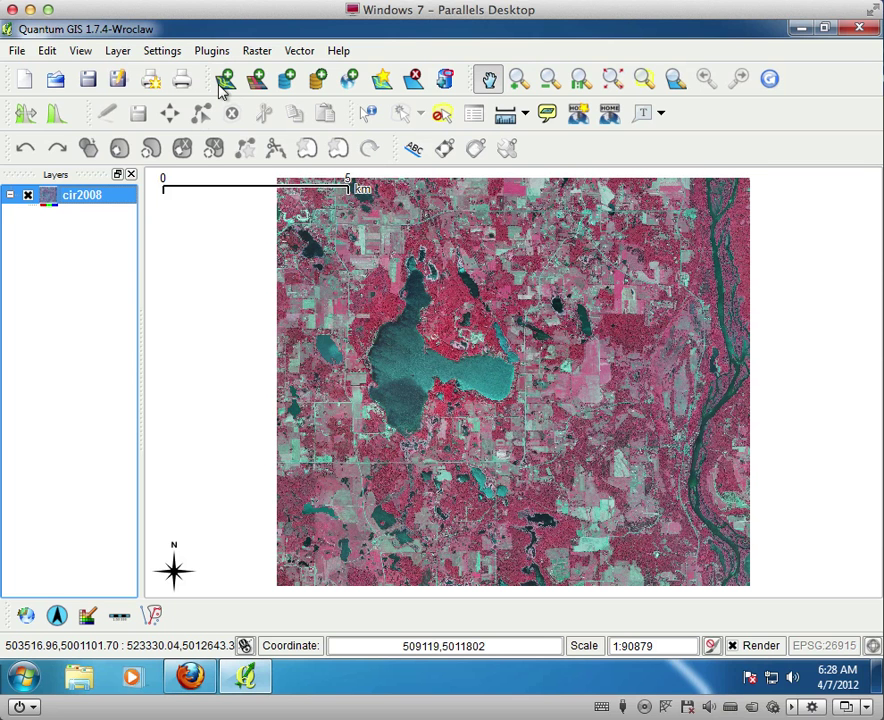
{"action": "left_click", "coordinate": [519, 85]}
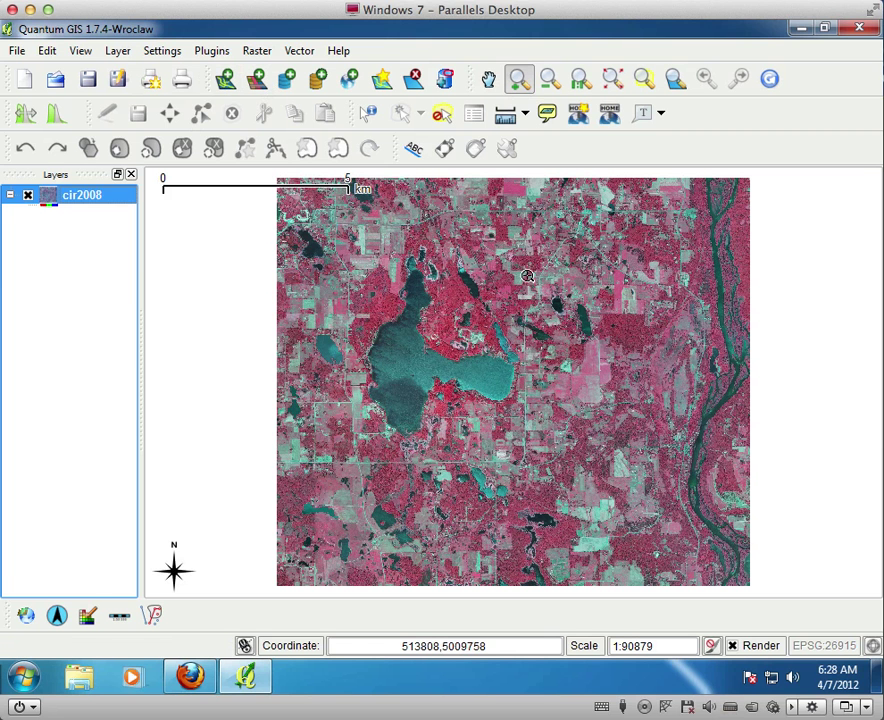
{"action": "left_click_drag", "start_coordinate": [528, 279], "coordinate": [601, 340]}
{"action": "left_click_drag", "start_coordinate": [386, 290], "coordinate": [546, 459]}
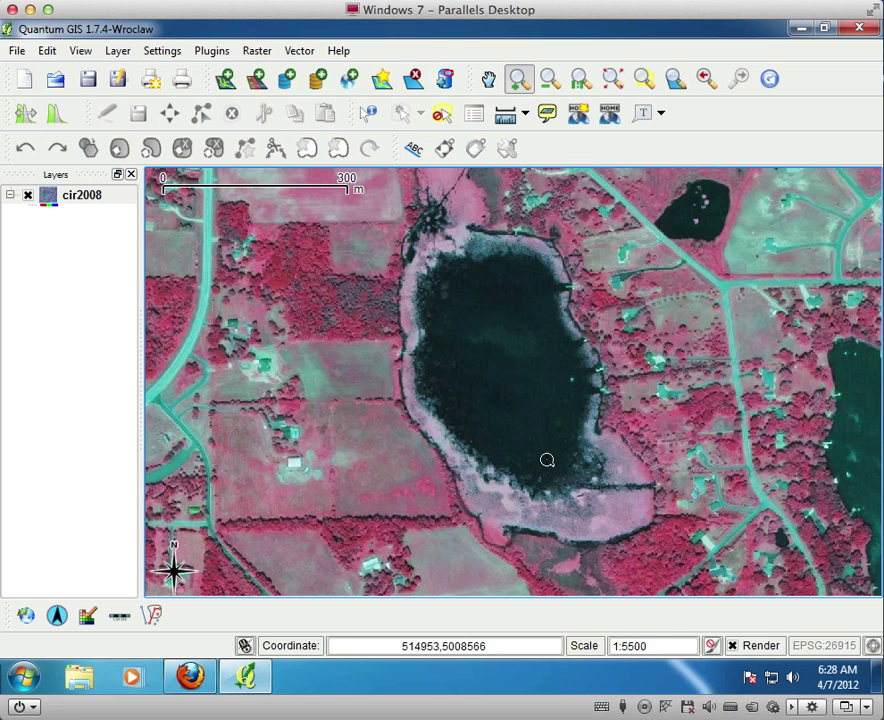
- Measure the pond's length from its north end to the south-east tip: 619.629 m
{"action": "left_click", "coordinate": [527, 117]}
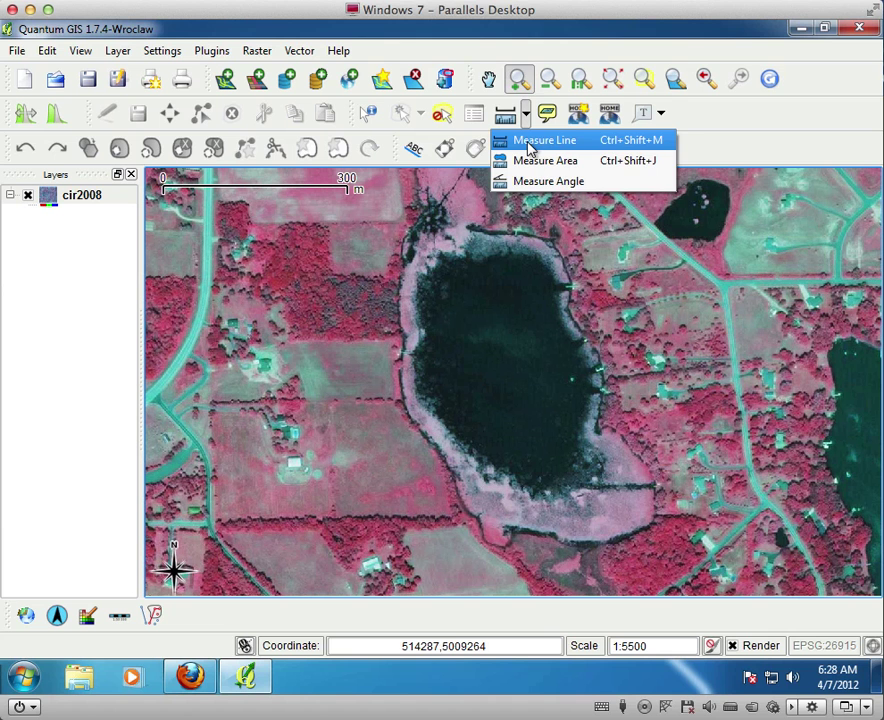
{"action": "left_click", "coordinate": [530, 148]}
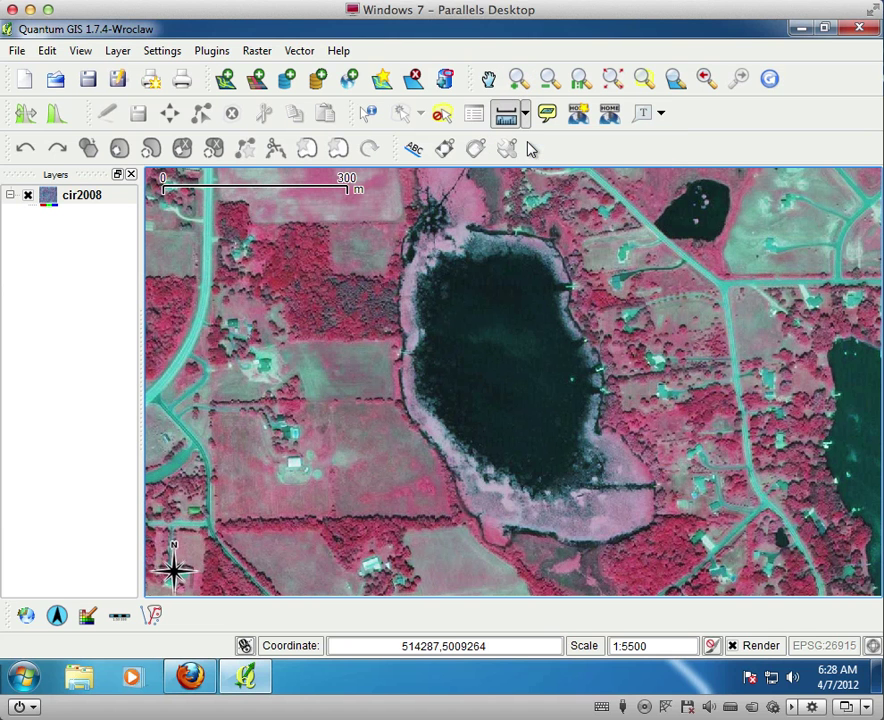
{"action": "left_click", "coordinate": [425, 218]}
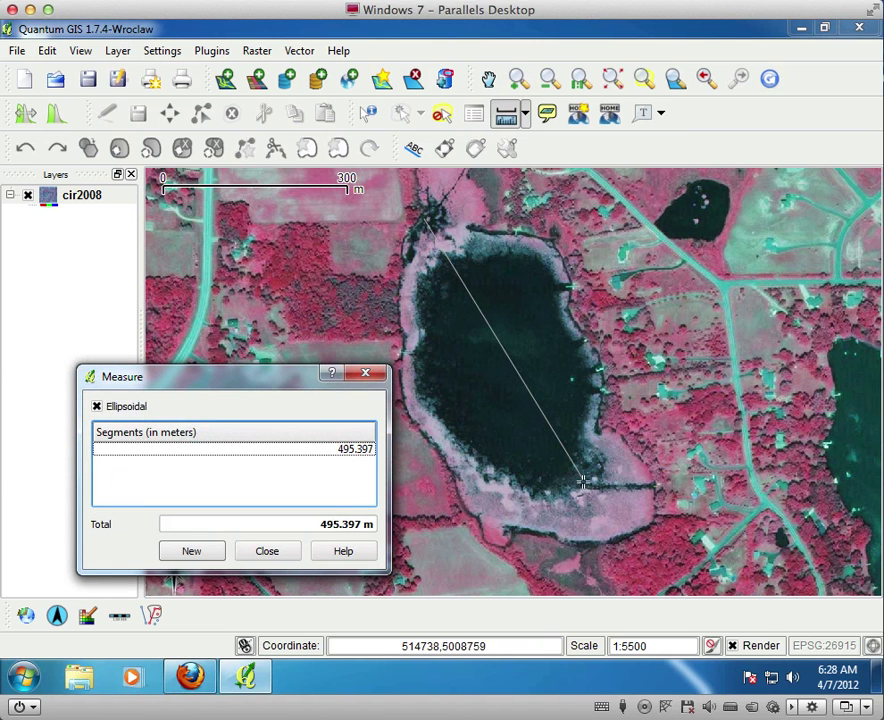
{"action": "left_click", "coordinate": [638, 532]}
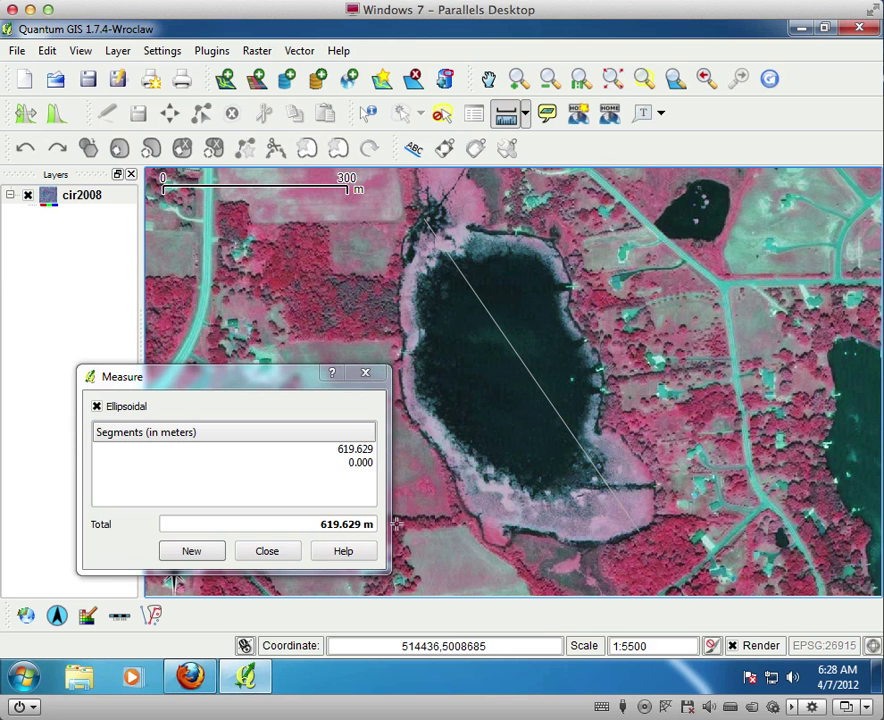
- Start a new measurement across the pond from east to west shore: 306.641 m
{"action": "left_click", "coordinate": [193, 552]}
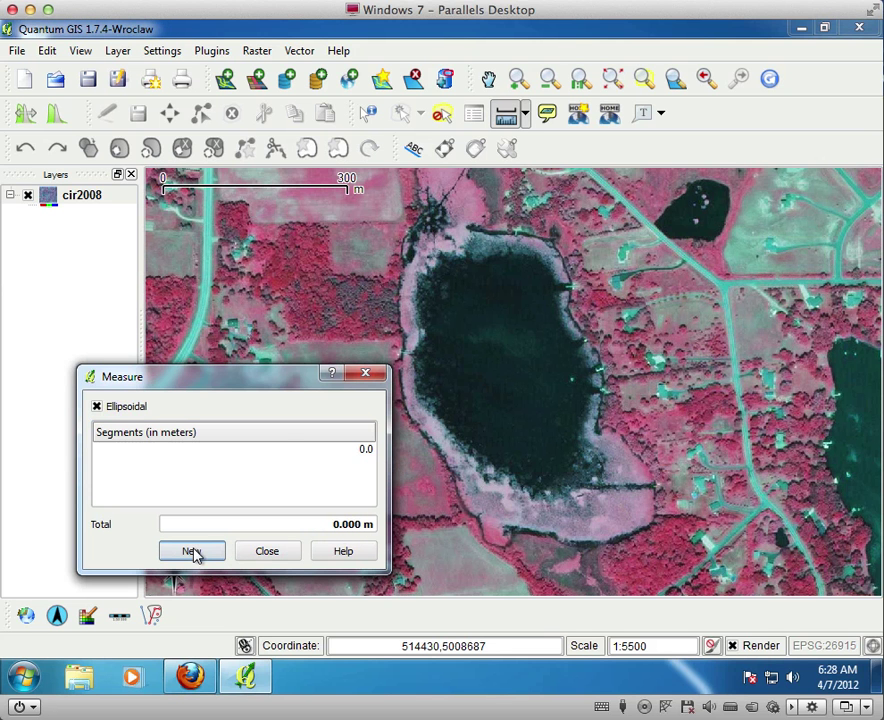
{"action": "left_click", "coordinate": [579, 325]}
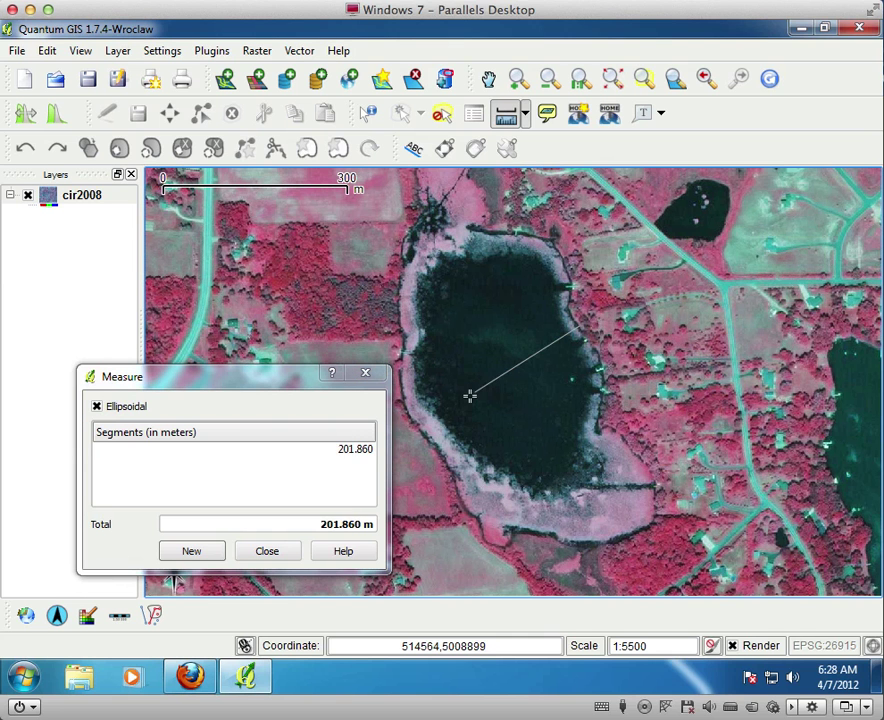
{"action": "left_click", "coordinate": [426, 434]}
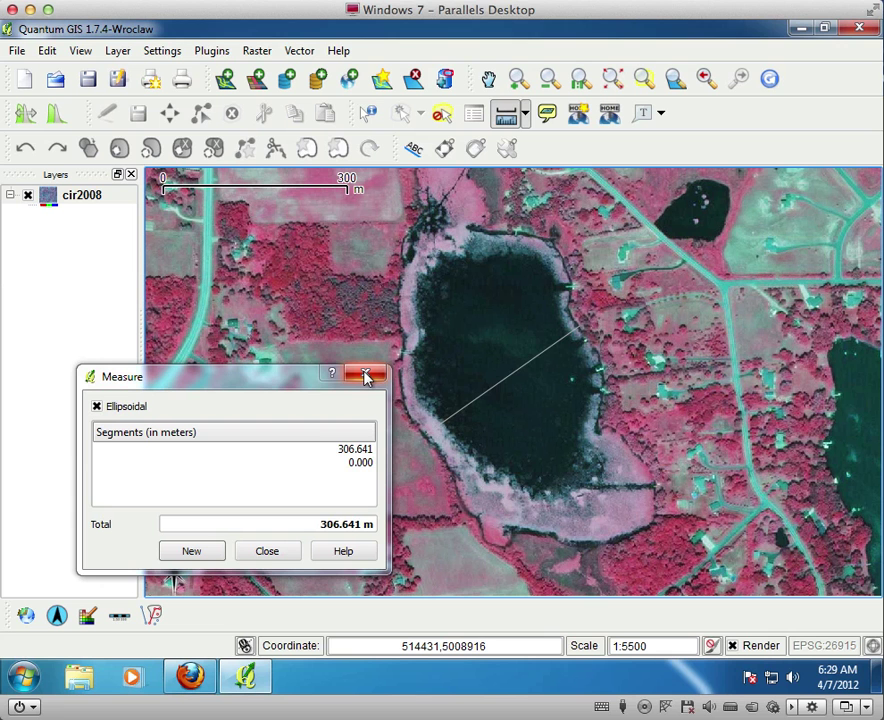
- Clear the width and trace the lake's north, east and south-east shoreline
{"action": "left_click", "coordinate": [191, 551]}
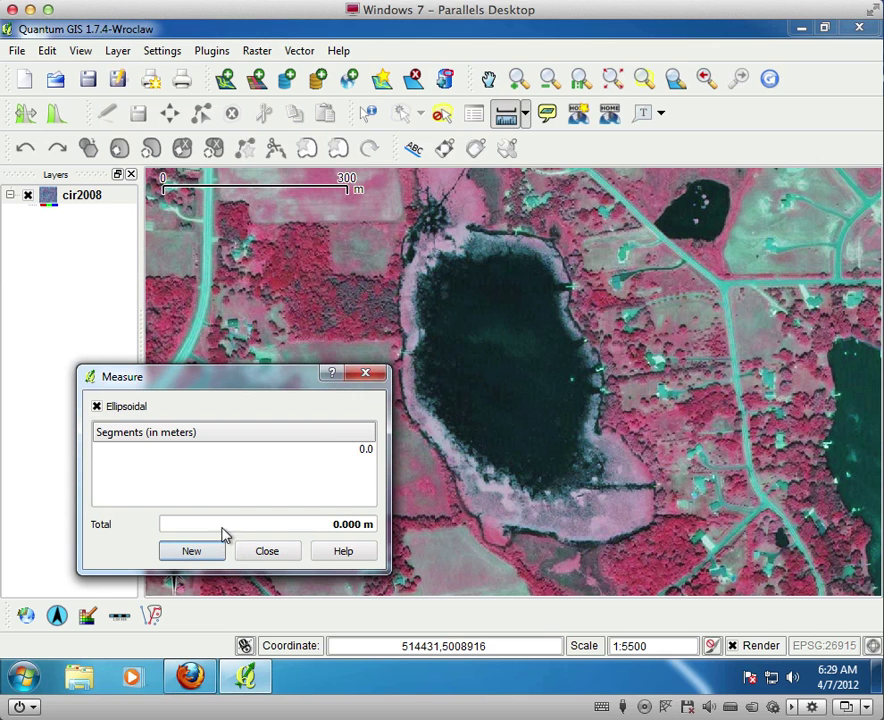
{"action": "left_click", "coordinate": [467, 229]}
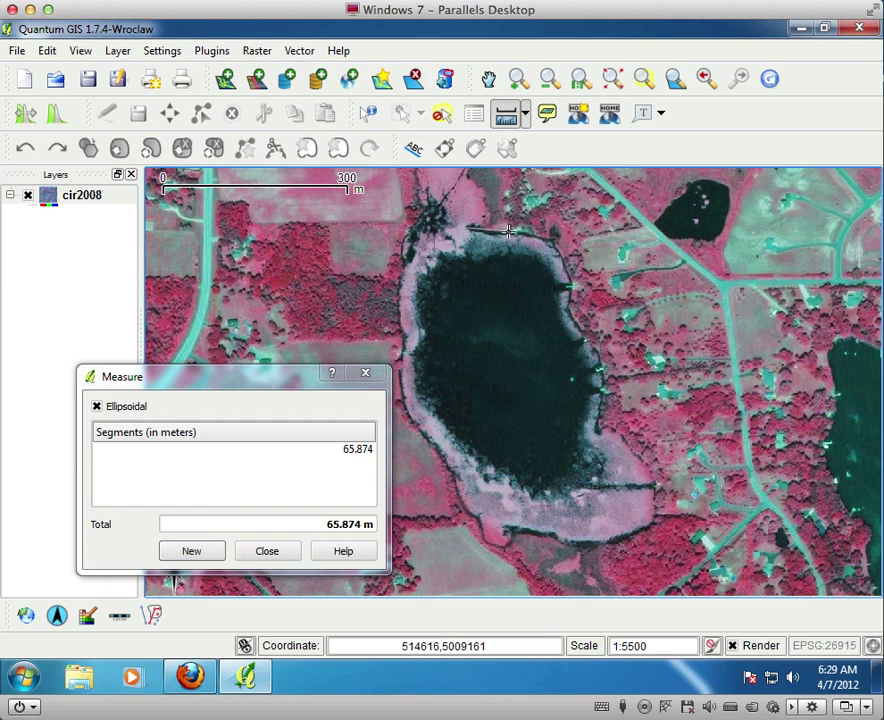
{"action": "left_click", "coordinate": [513, 232]}
{"action": "left_click", "coordinate": [546, 239]}
{"action": "left_click", "coordinate": [564, 267]}
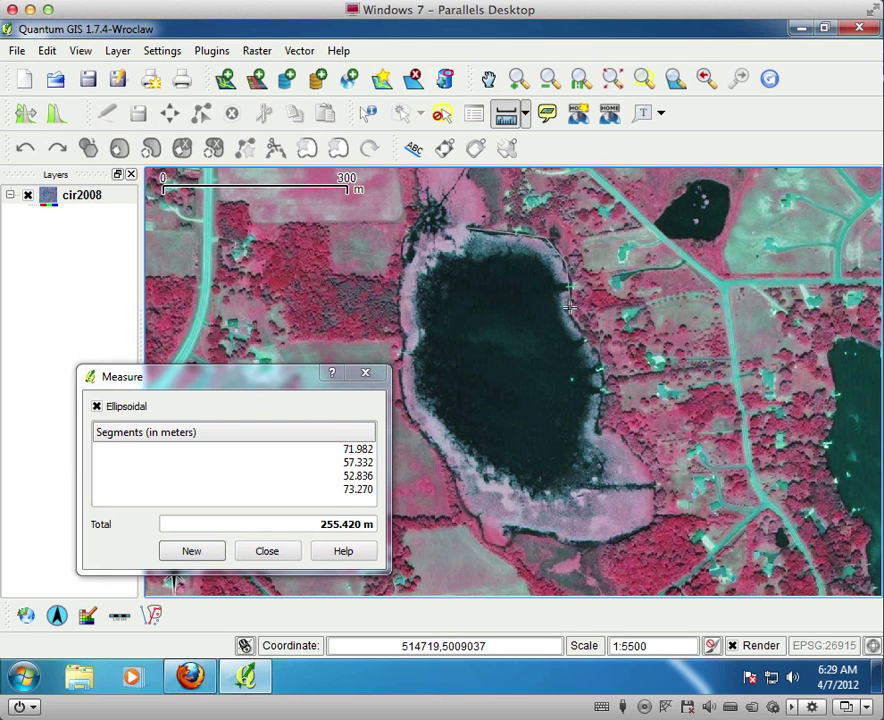
{"action": "left_click", "coordinate": [569, 307]}
{"action": "left_click", "coordinate": [588, 348]}
{"action": "left_click", "coordinate": [604, 406]}
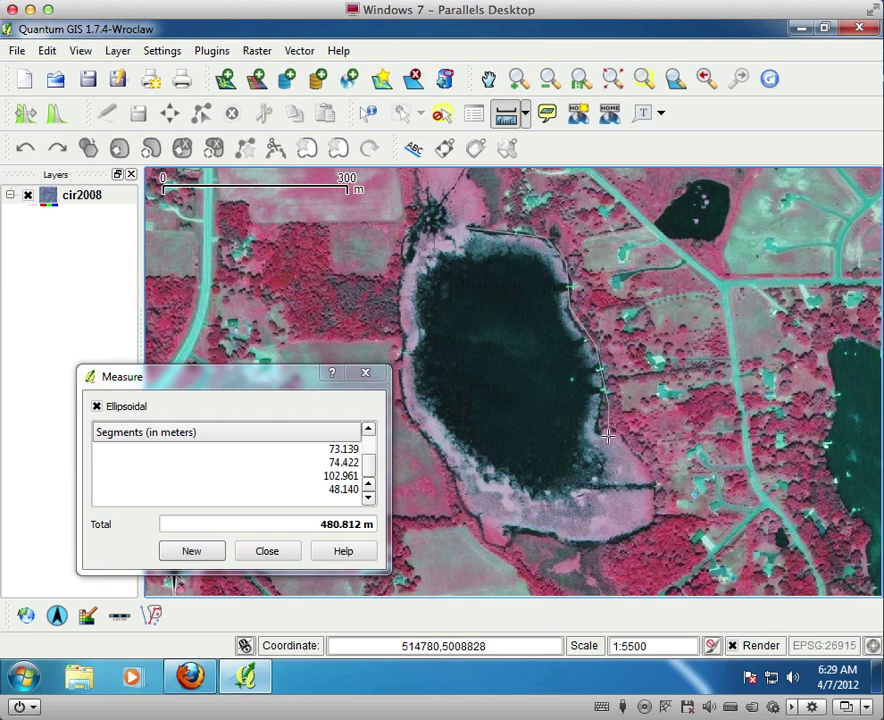
{"action": "left_click", "coordinate": [606, 431]}
{"action": "left_click", "coordinate": [640, 462]}
{"action": "left_click", "coordinate": [658, 509]}
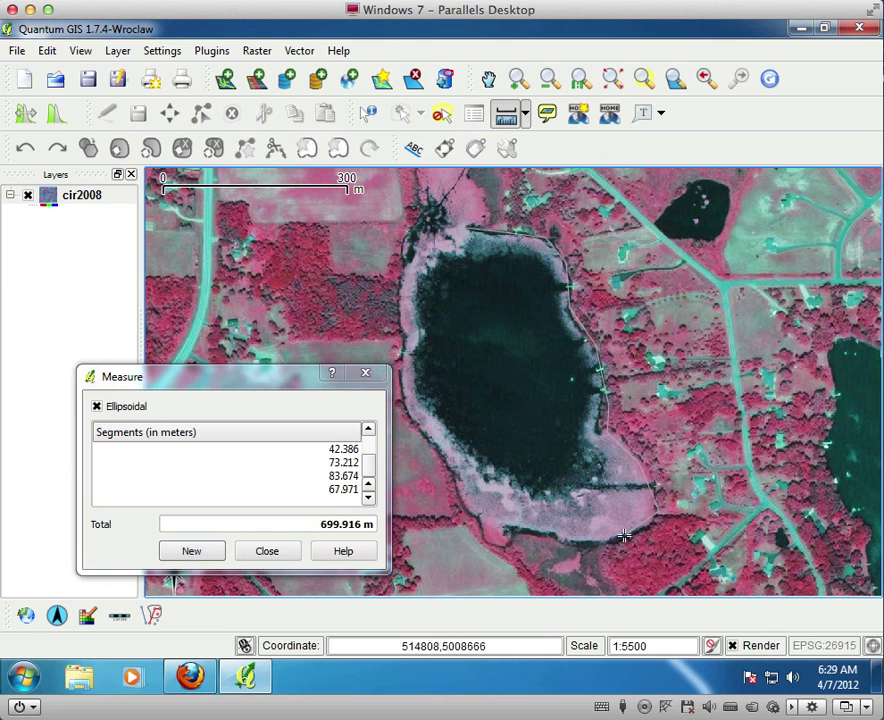
- Continue along the south and west shores back to the start, totalling 1.581 km
{"action": "left_click", "coordinate": [622, 538]}
{"action": "left_click", "coordinate": [545, 533]}
{"action": "left_click", "coordinate": [507, 528]}
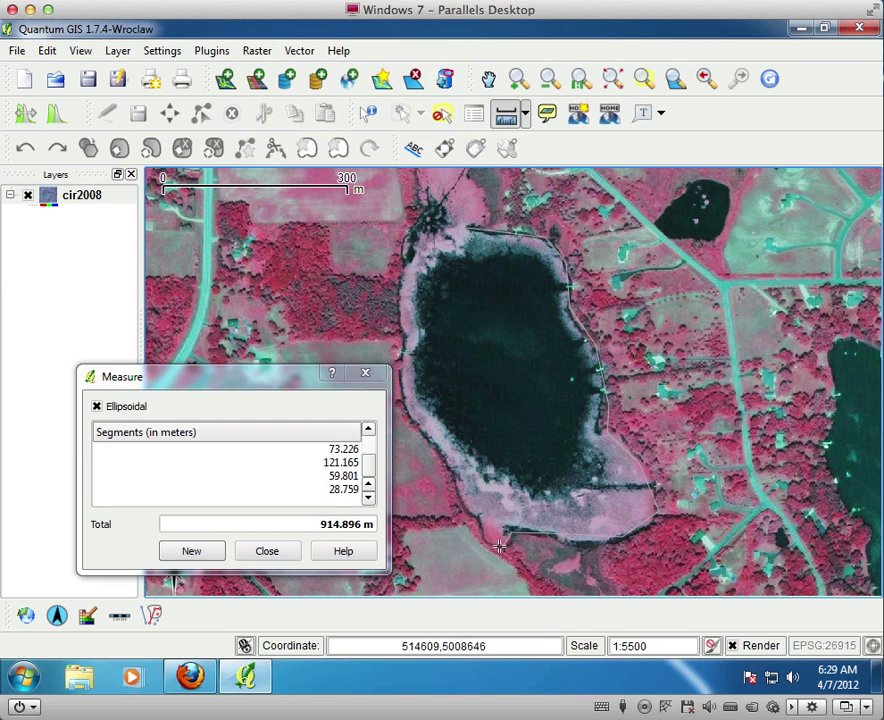
{"action": "left_click", "coordinate": [498, 545]}
{"action": "left_click", "coordinate": [475, 521]}
{"action": "left_click", "coordinate": [432, 453]}
{"action": "left_click", "coordinate": [416, 404]}
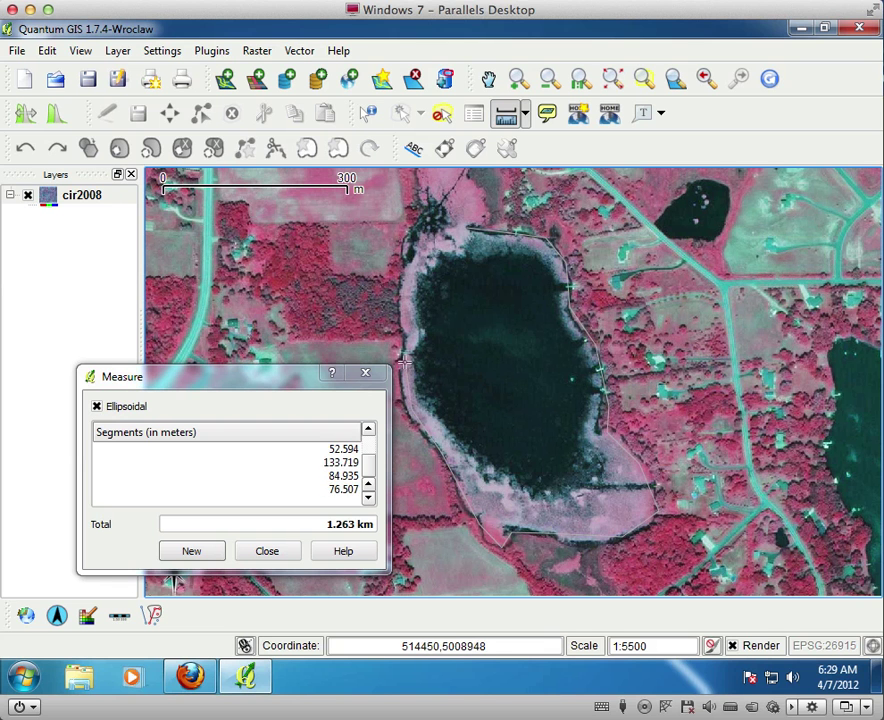
{"action": "left_click", "coordinate": [403, 358]}
{"action": "left_click", "coordinate": [402, 298]}
{"action": "left_click", "coordinate": [405, 256]}
{"action": "left_click", "coordinate": [410, 228]}
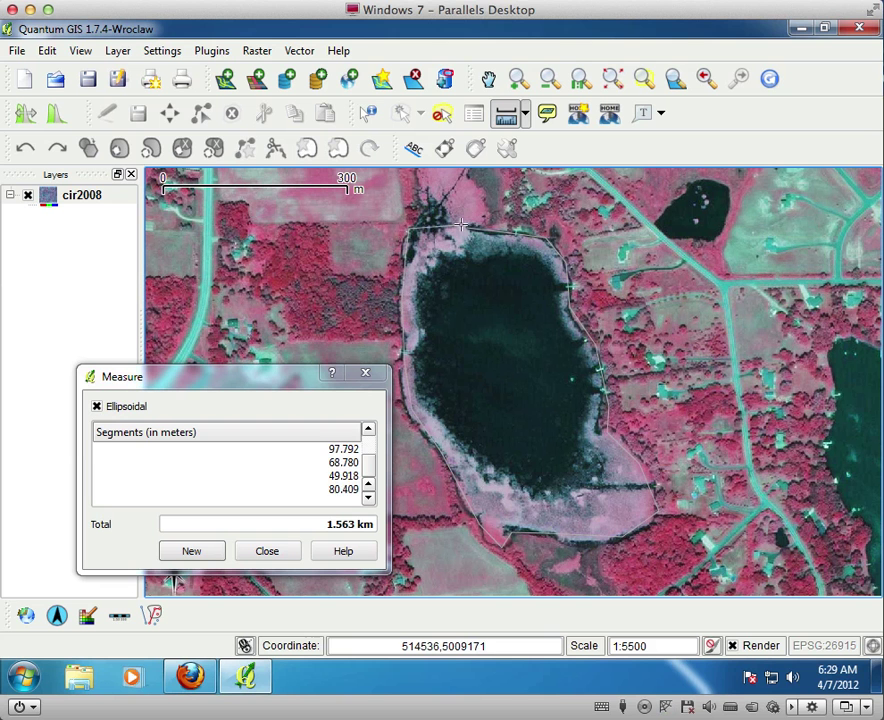
{"action": "left_click", "coordinate": [469, 227]}
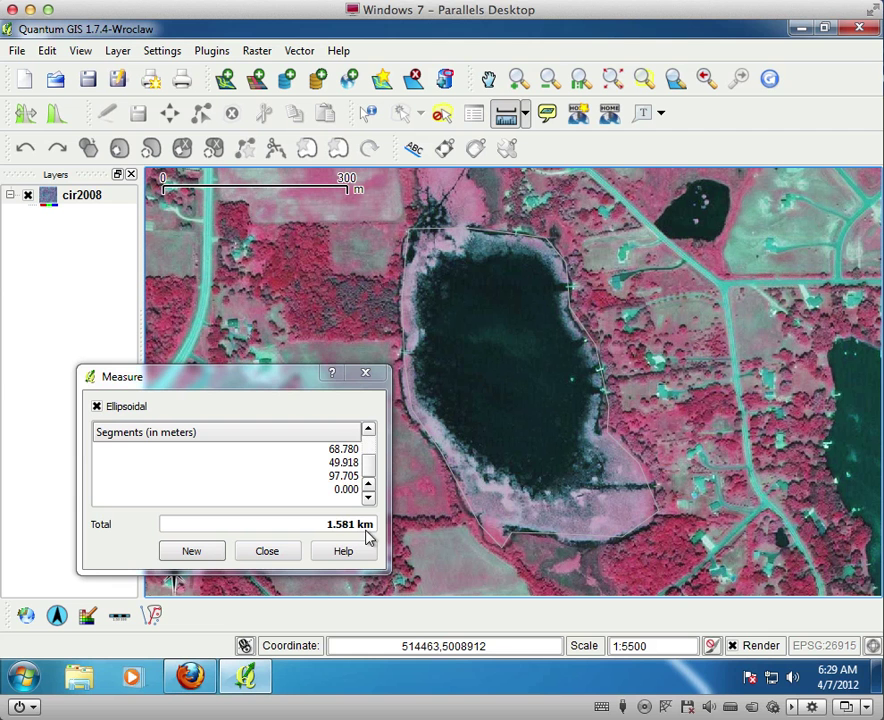
- Clear and close the measurement, then set Map tools preferred measurement units to Feet
{"action": "left_click", "coordinate": [193, 555]}
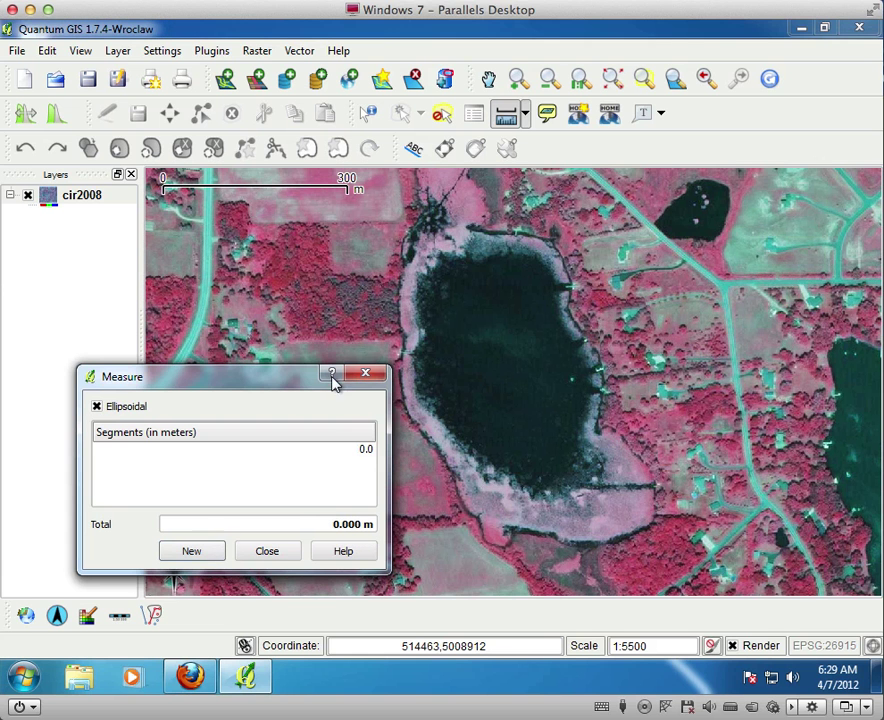
{"action": "left_click", "coordinate": [366, 375]}
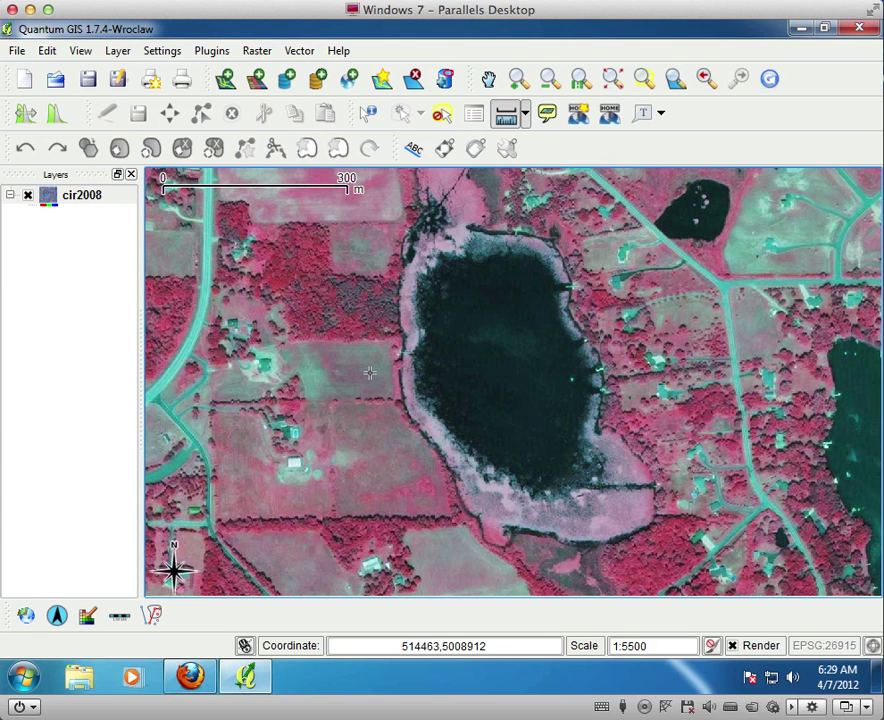
{"action": "left_click", "coordinate": [163, 51]}
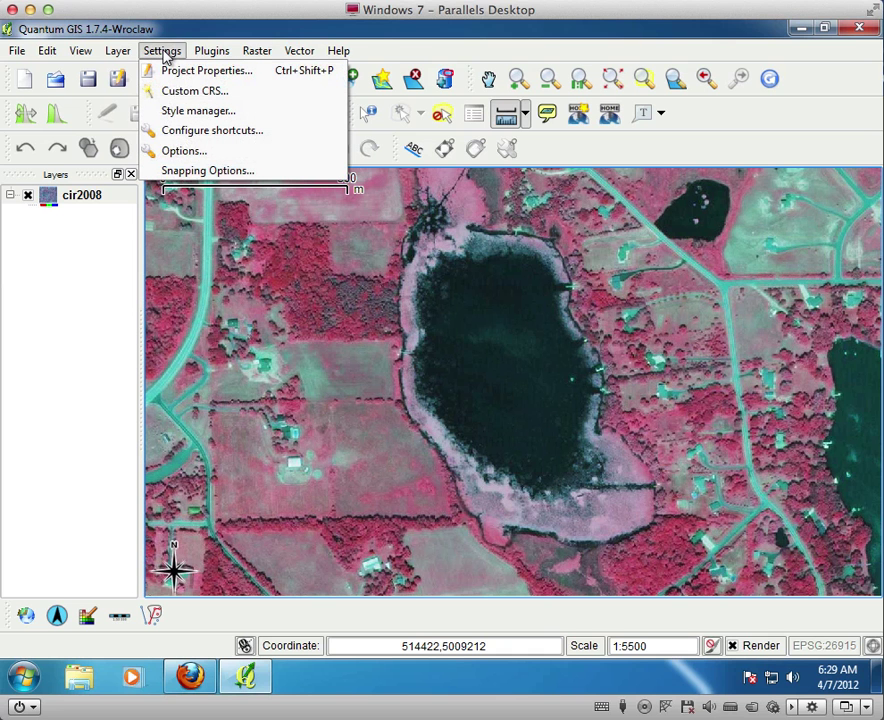
{"action": "left_click", "coordinate": [176, 153]}
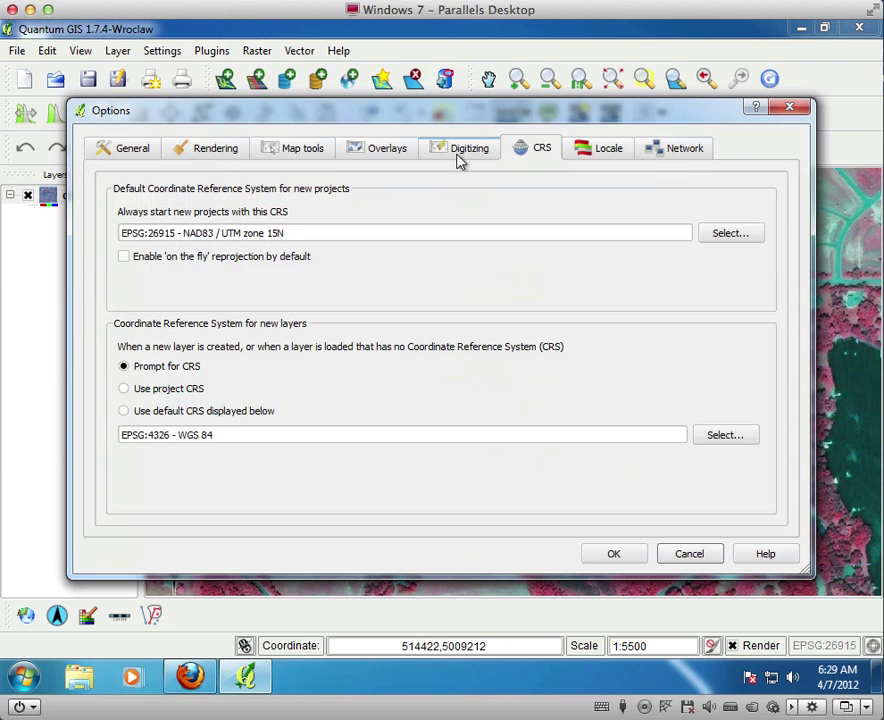
{"action": "left_click", "coordinate": [131, 152]}
{"action": "left_click", "coordinate": [175, 150]}
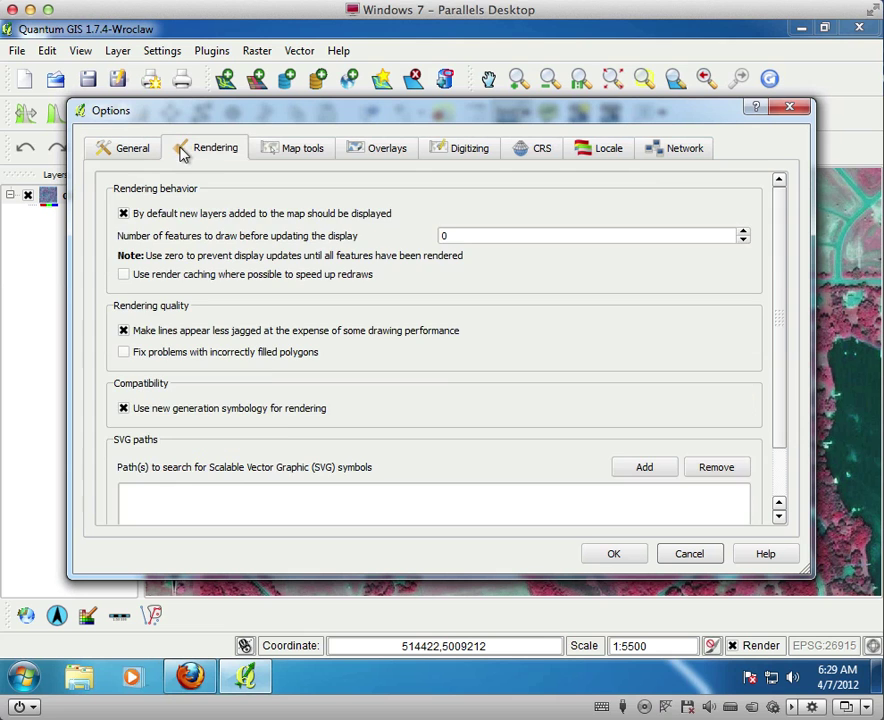
{"action": "left_click", "coordinate": [284, 158]}
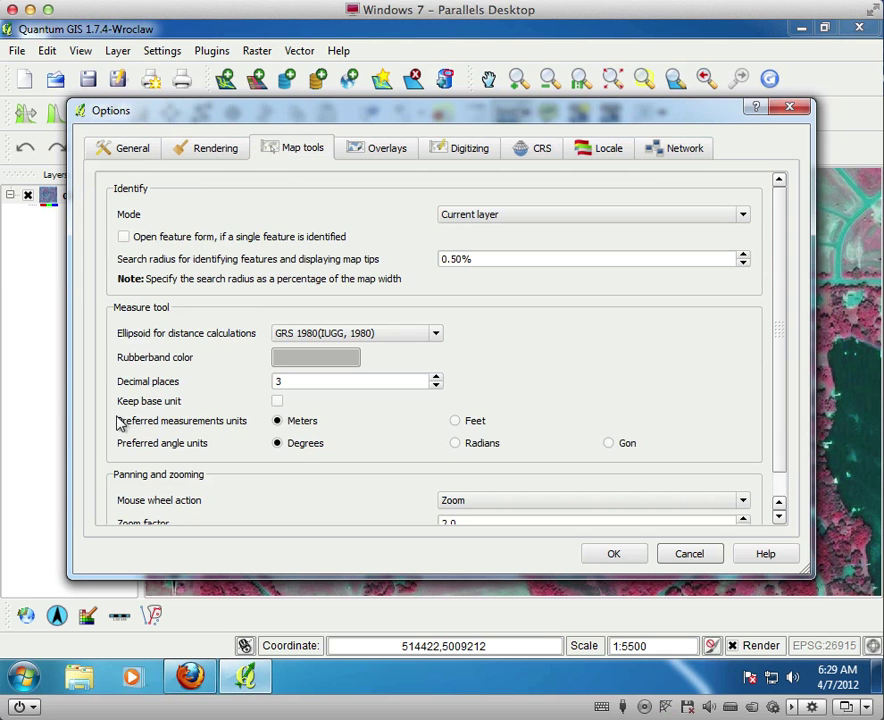
{"action": "left_click", "coordinate": [455, 422]}
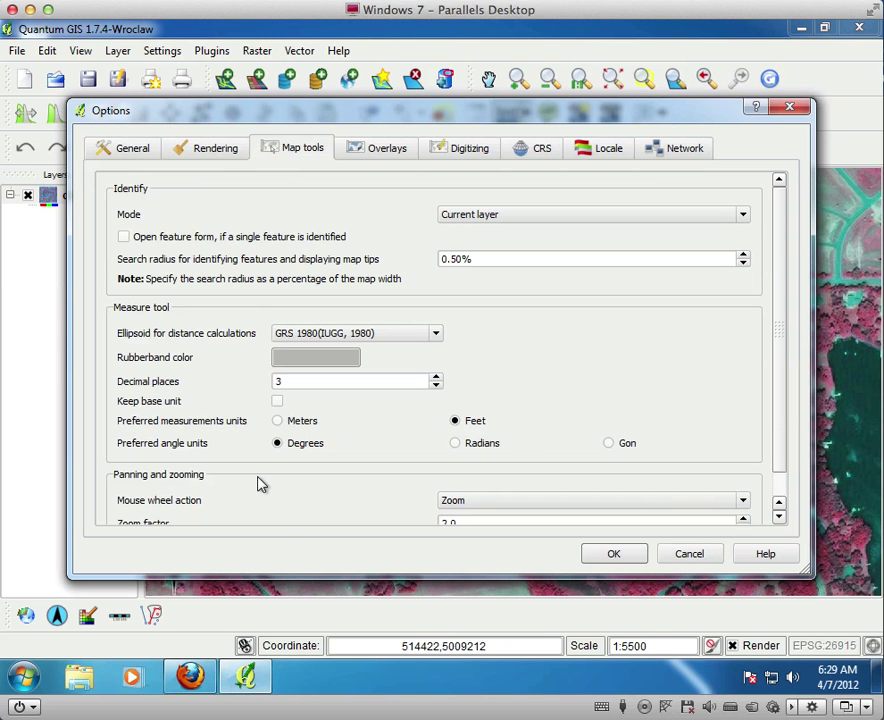
{"action": "left_click", "coordinate": [614, 556]}
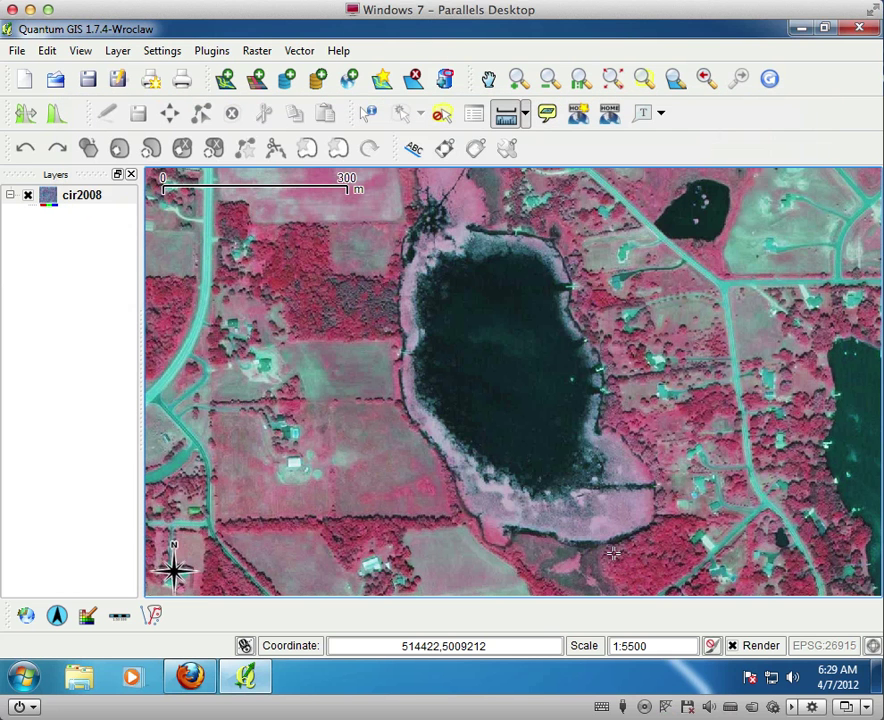
- Measure a line along the lake's north and east shore totalling 0.289 mile, then close Measure
{"action": "left_click", "coordinate": [524, 113]}
{"action": "left_click", "coordinate": [533, 141]}
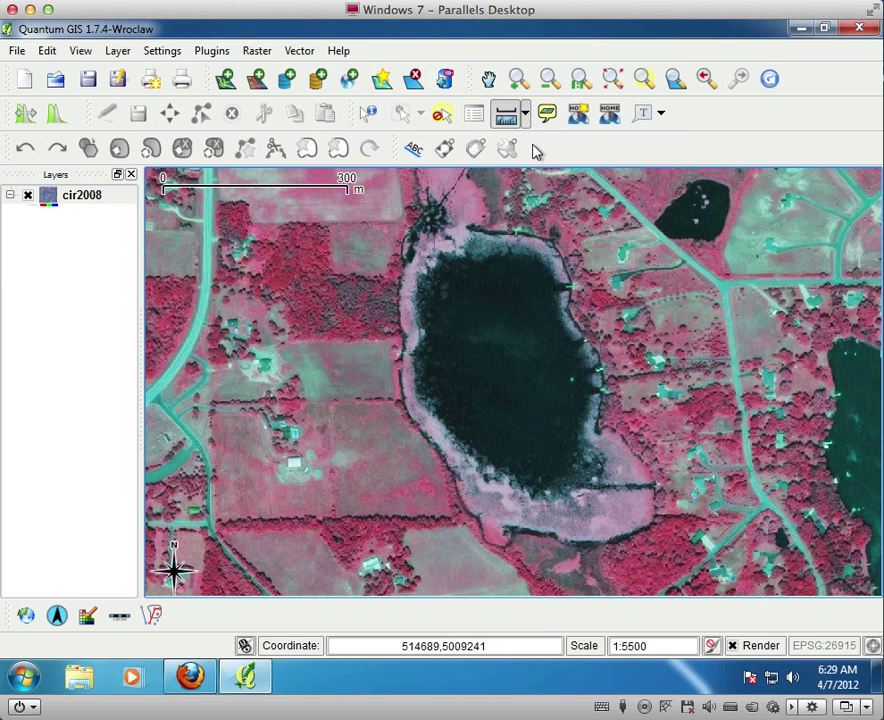
{"action": "left_click", "coordinate": [443, 231]}
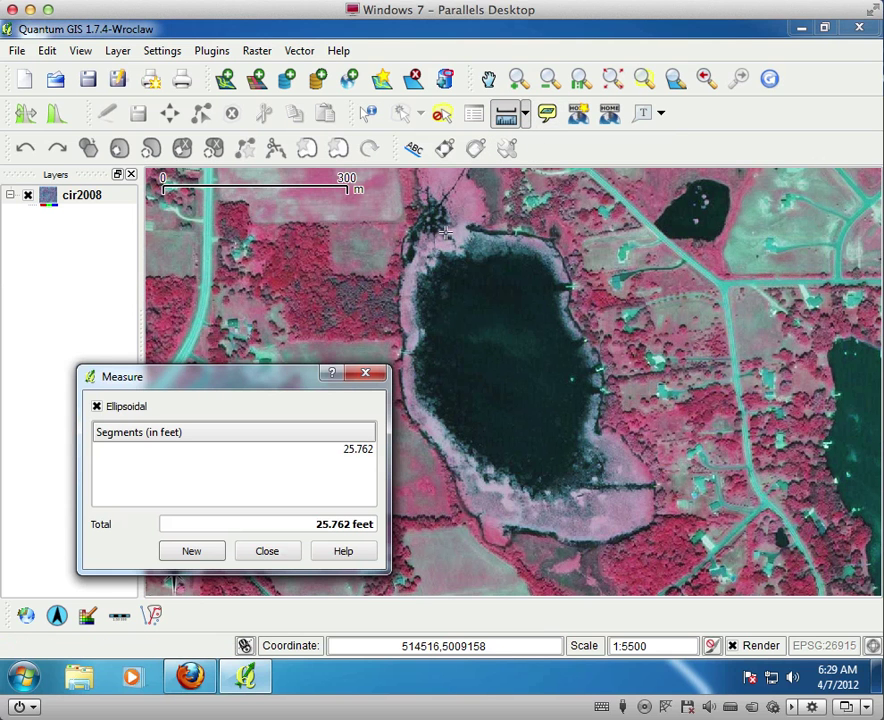
{"action": "left_click", "coordinate": [505, 240]}
{"action": "left_click", "coordinate": [549, 271]}
{"action": "left_click", "coordinate": [554, 333]}
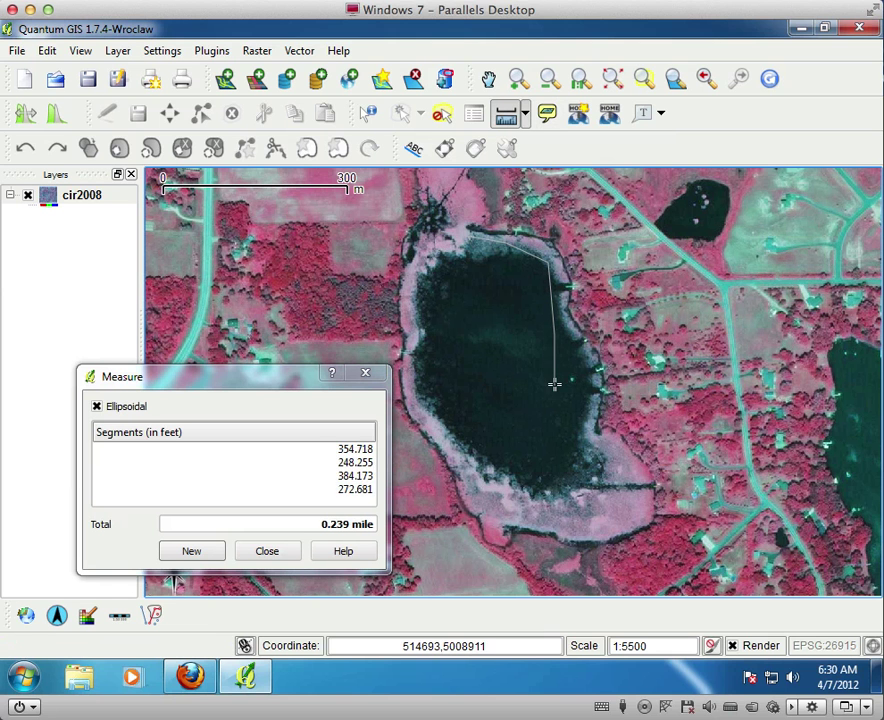
{"action": "left_click", "coordinate": [554, 381]}
{"action": "left_click", "coordinate": [523, 423]}
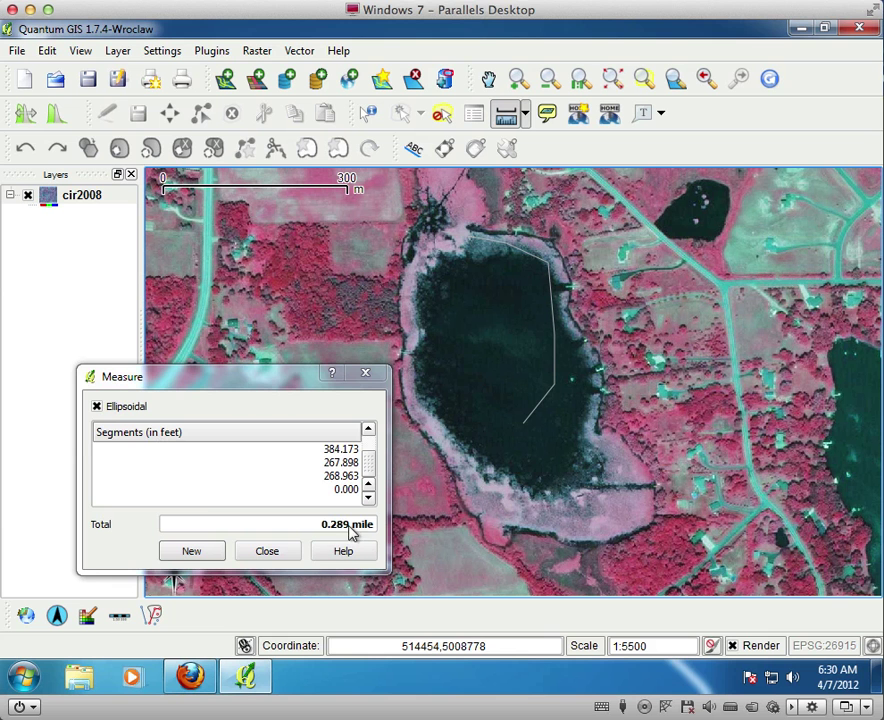
{"action": "left_click", "coordinate": [366, 376]}
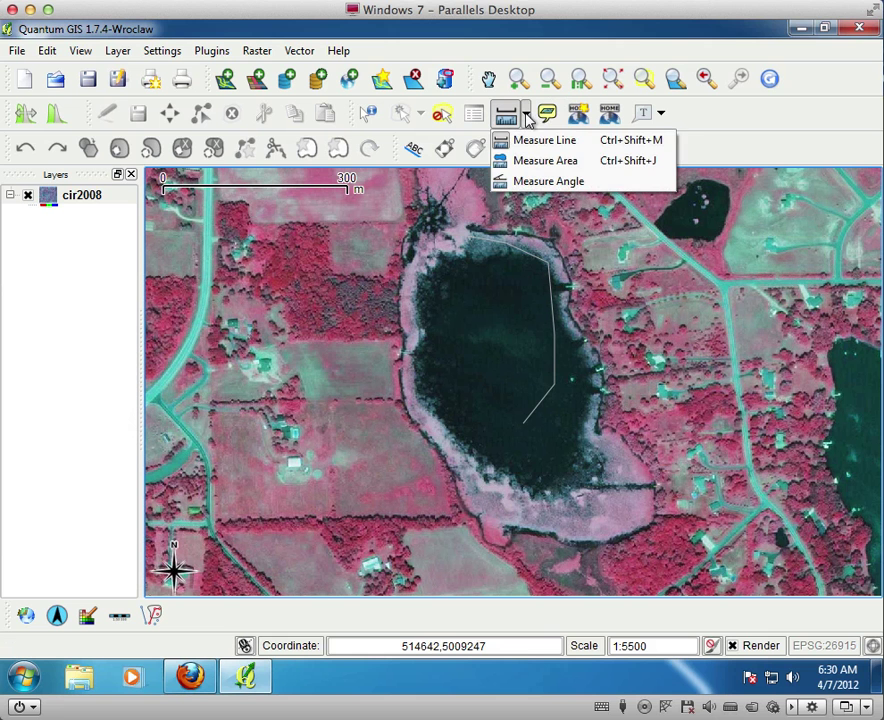
- Outline the small north-east pond with Measure Area, reaching about 85,326.512 sq ft
{"action": "left_click", "coordinate": [533, 164]}
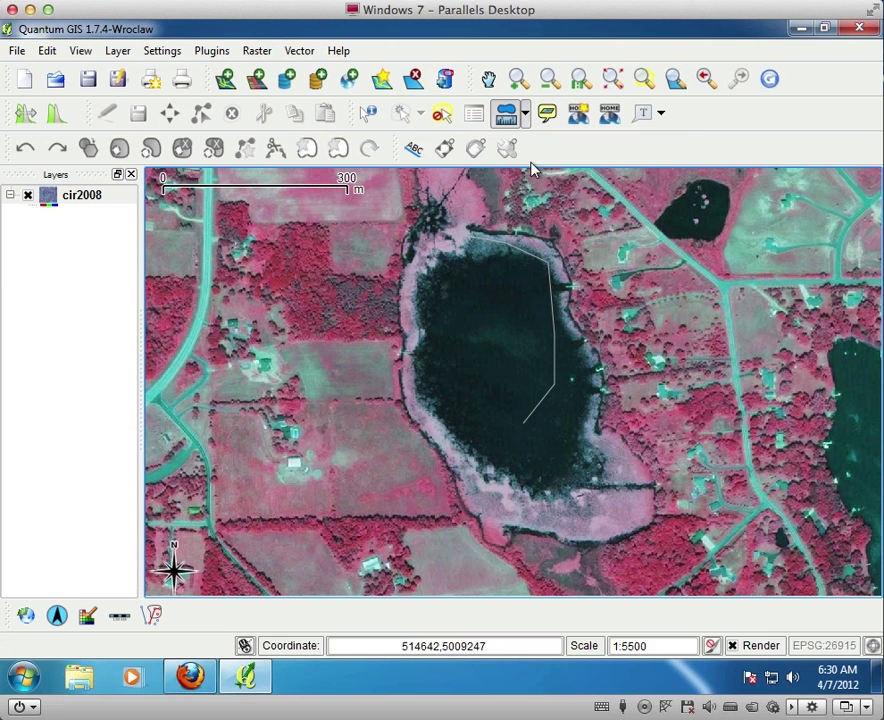
{"action": "left_click", "coordinate": [656, 215]}
{"action": "left_click", "coordinate": [658, 216]}
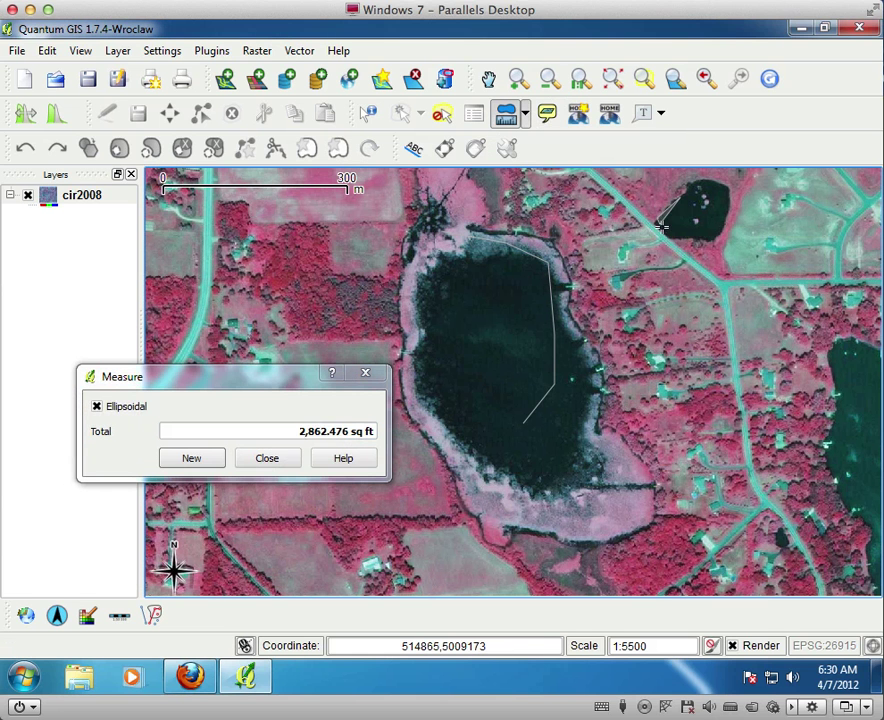
{"action": "left_click", "coordinate": [718, 240]}
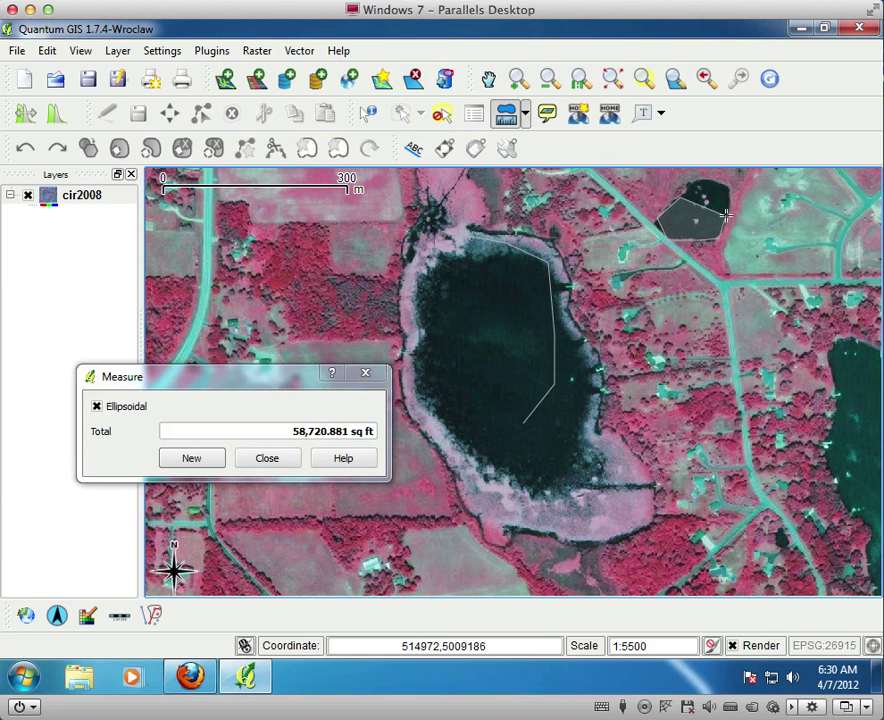
{"action": "left_click", "coordinate": [727, 205]}
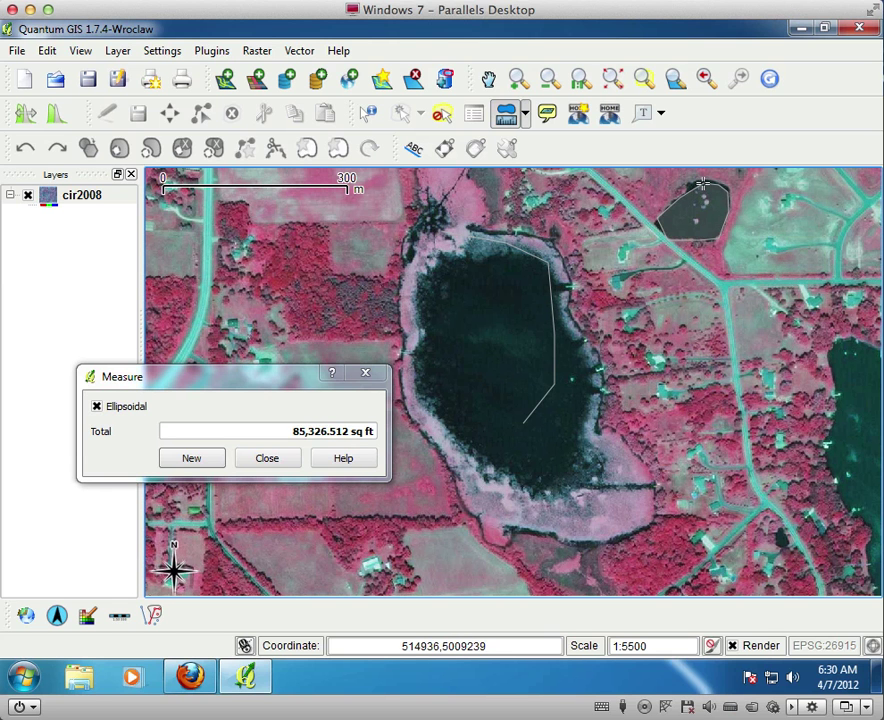